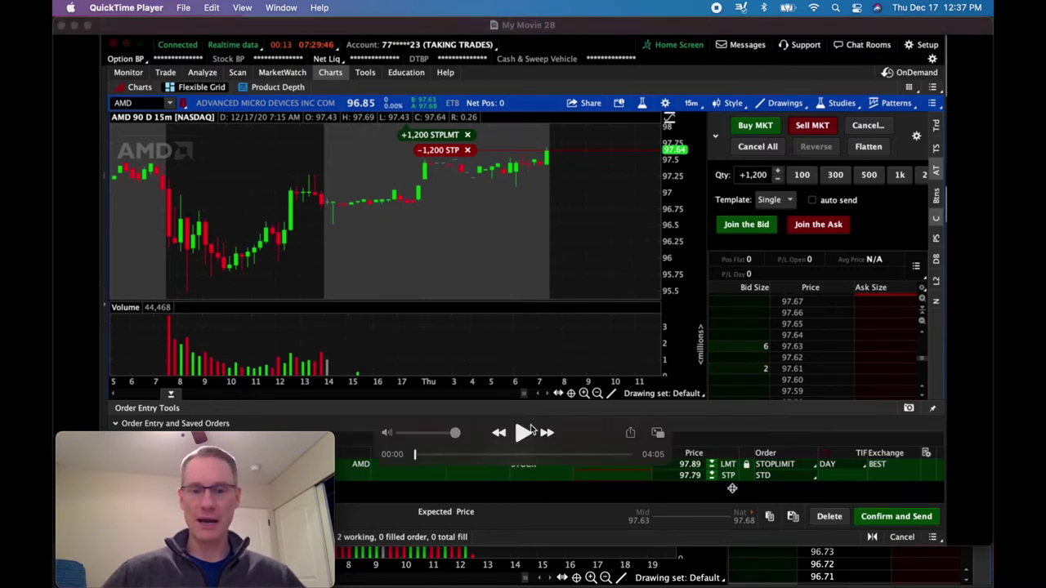
Start playing My Movie 28, showing the thinkorswim AMD chart with its 1,200-share stop orders
click(525, 437)
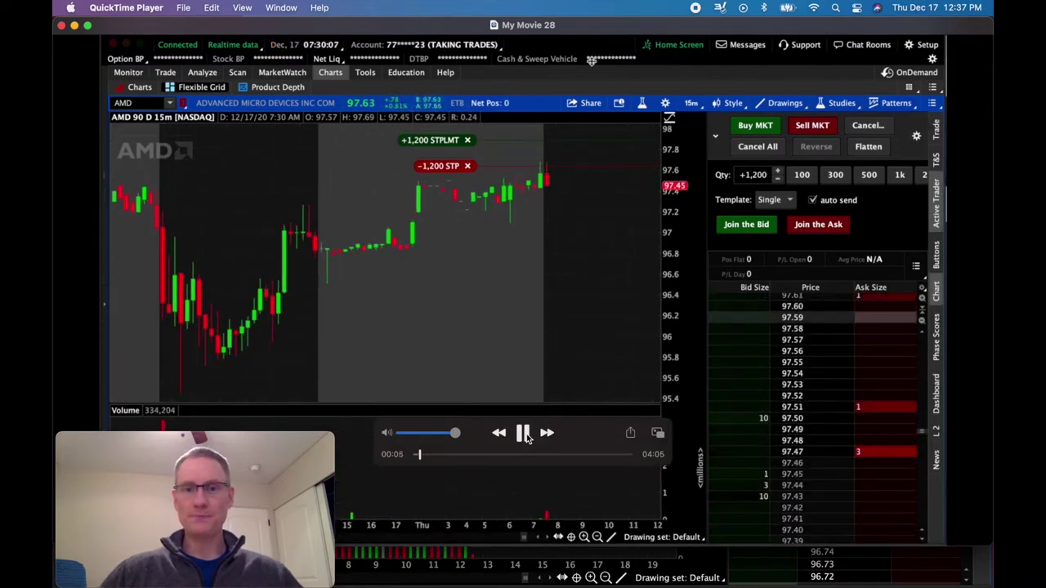
Play the recording past 00:07 and pause after the 1,200-share AMD buy fills
click(523, 436)
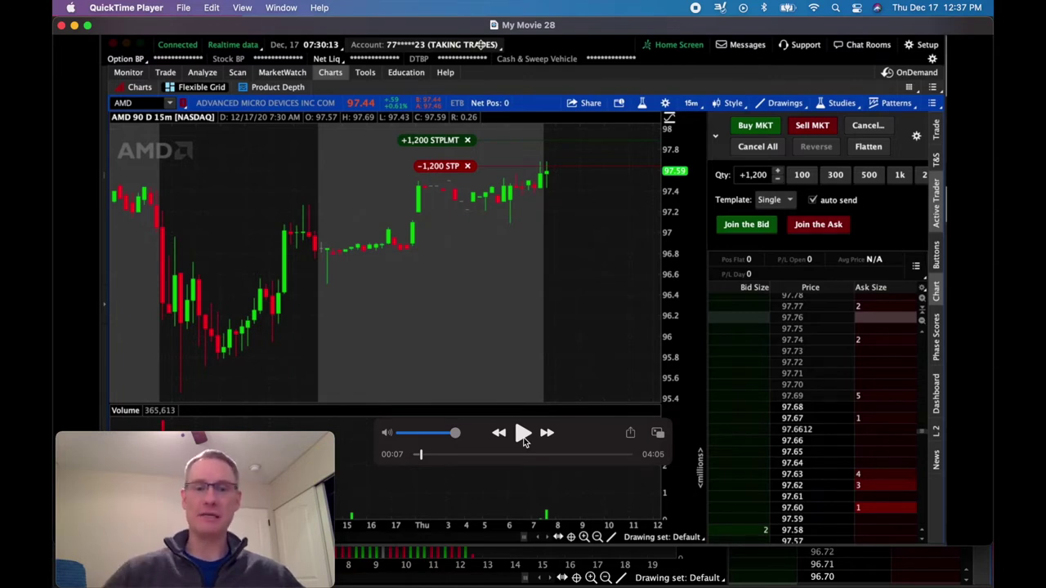
click(523, 435)
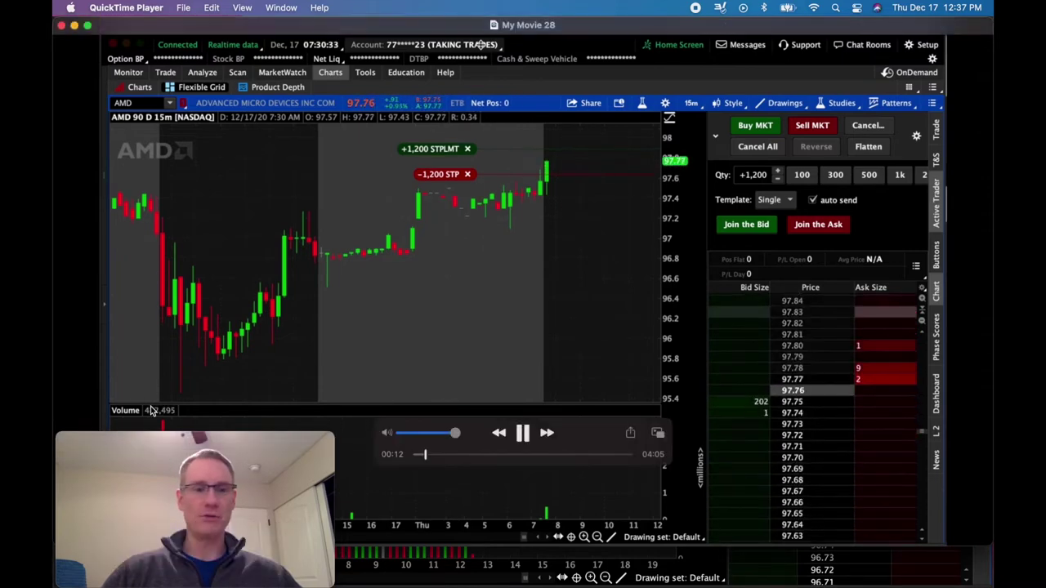
click(523, 433)
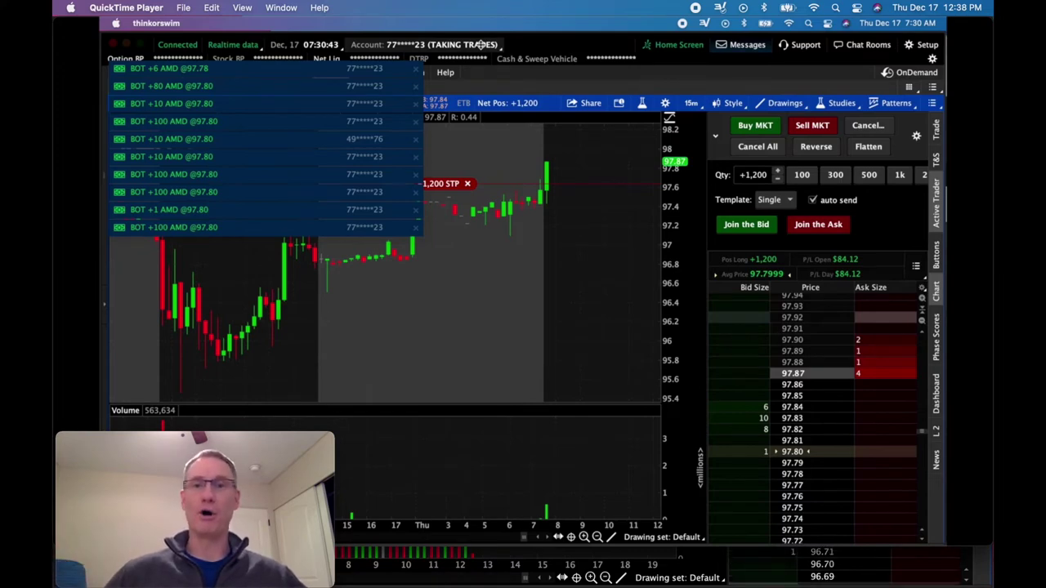
Jump back to 00:16 and replay to 00:22, where AMD is short 1,200 shares
mouse_move(306, 128)
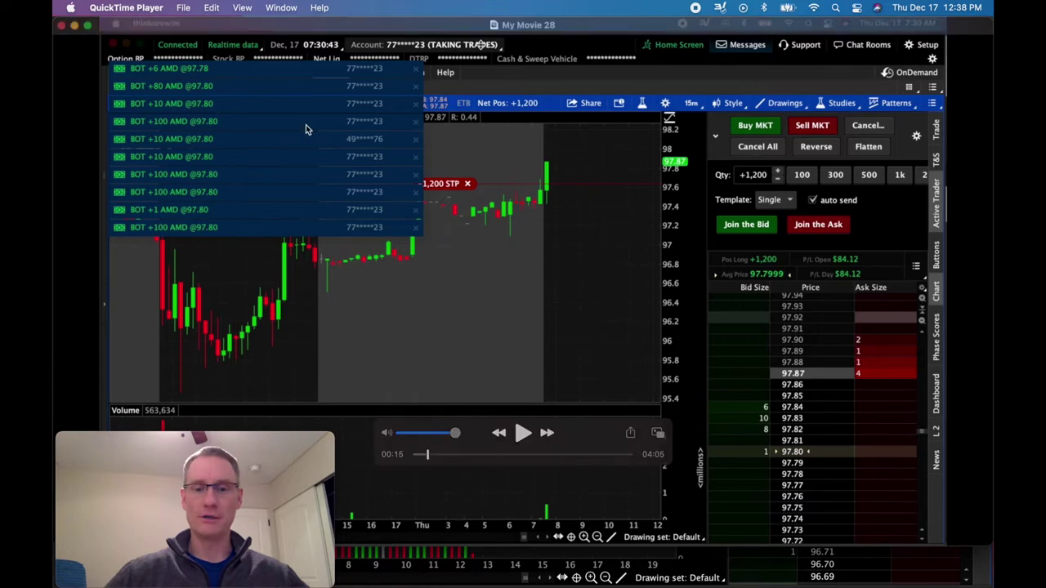
click(523, 434)
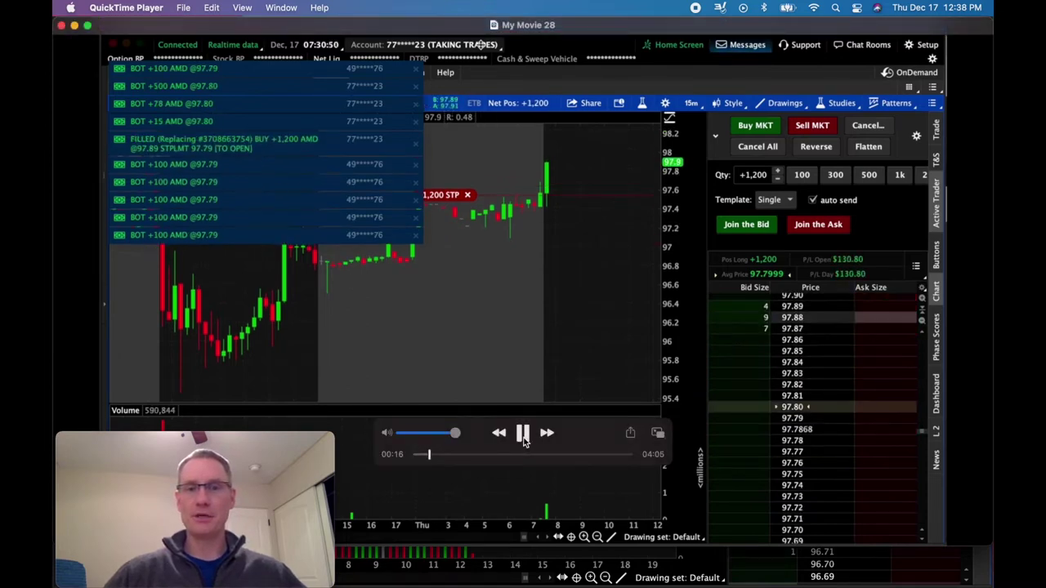
click(524, 440)
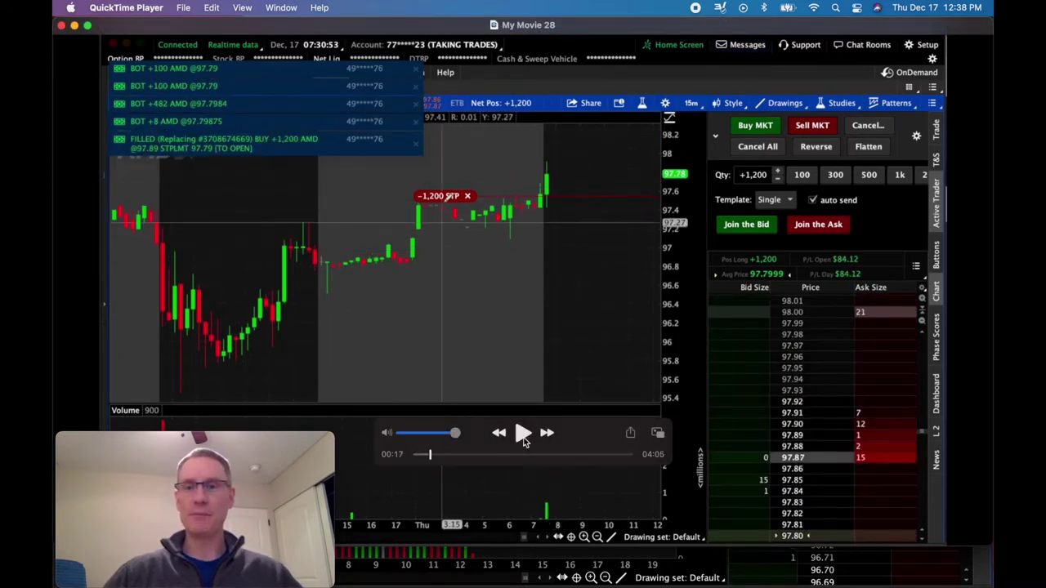
click(431, 456)
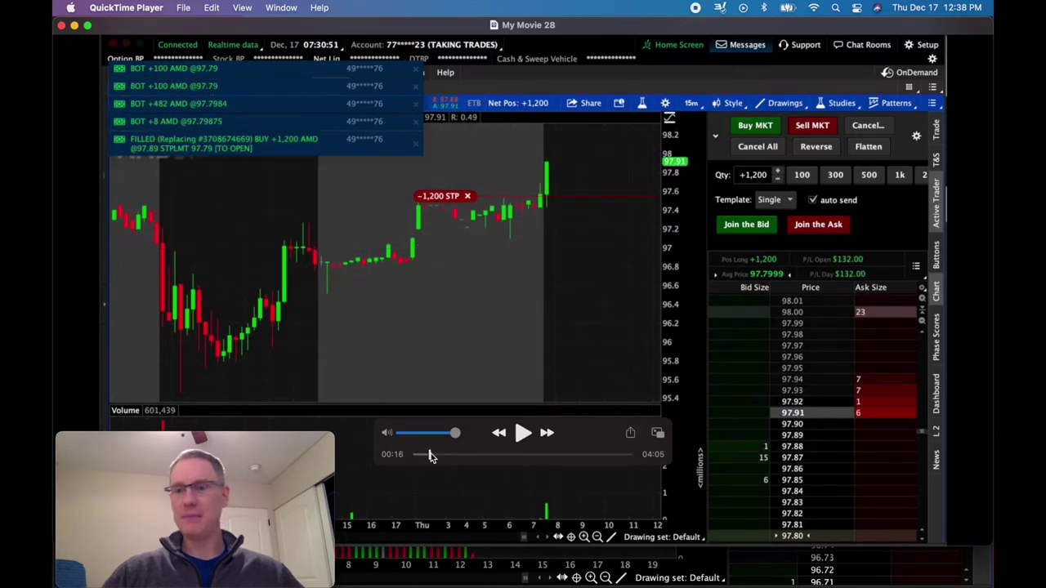
click(523, 434)
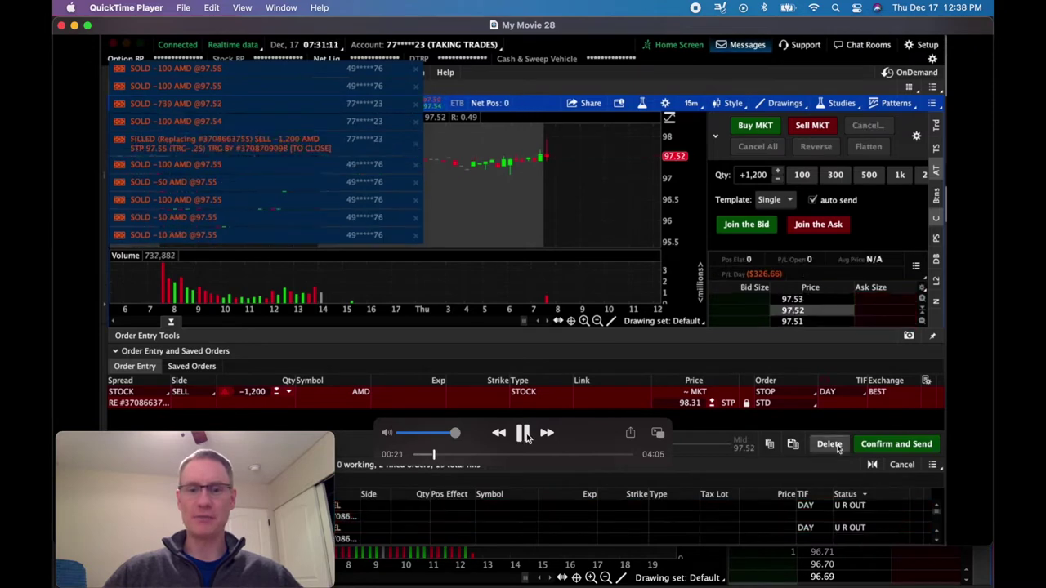
click(525, 437)
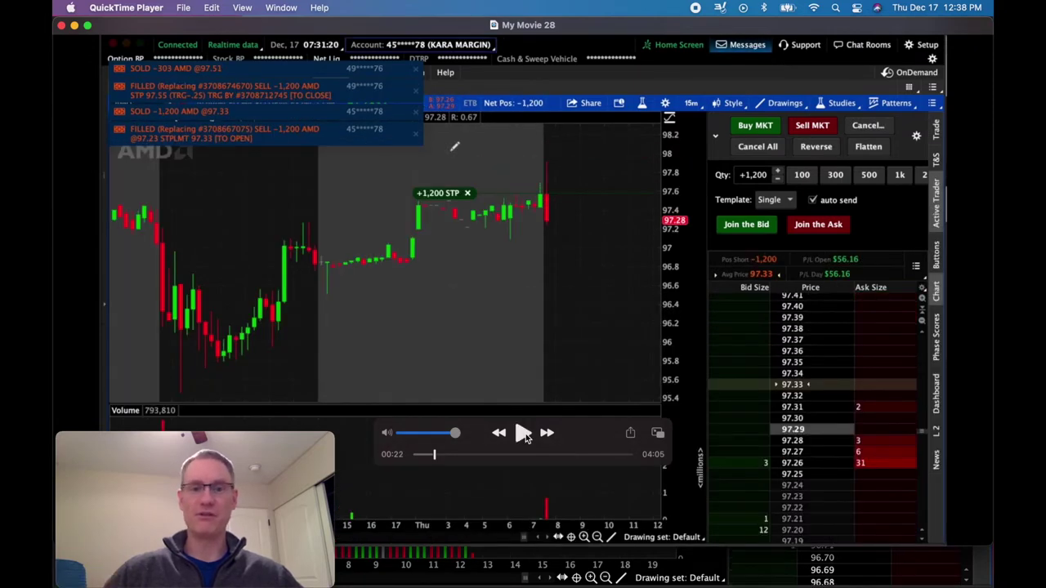
Rewind to 00:21 and replay to 00:22, where the short at 97.33 shows $60.00 profit
drag(436, 454, 433, 455)
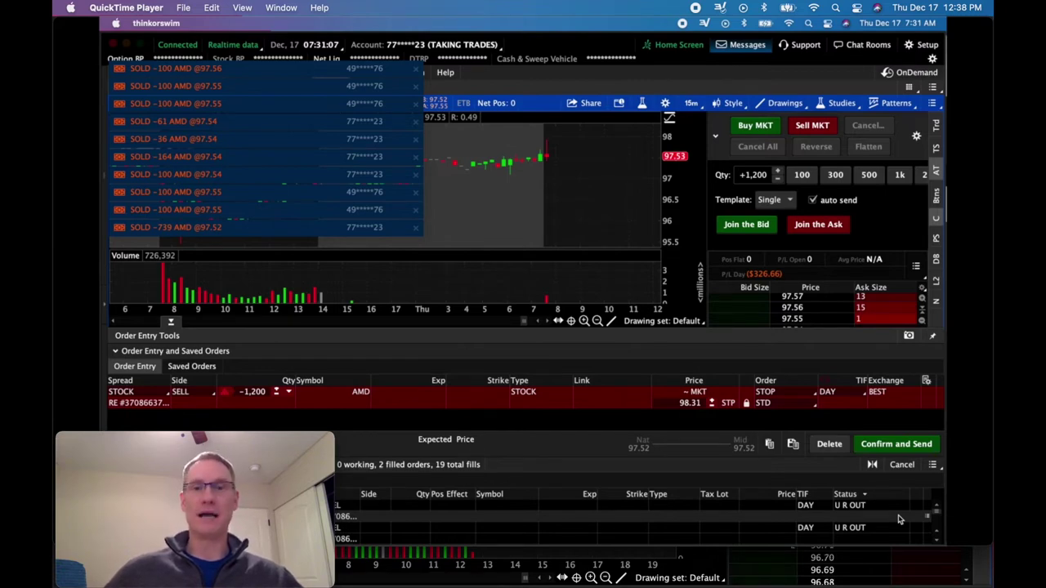
mouse_move(549, 412)
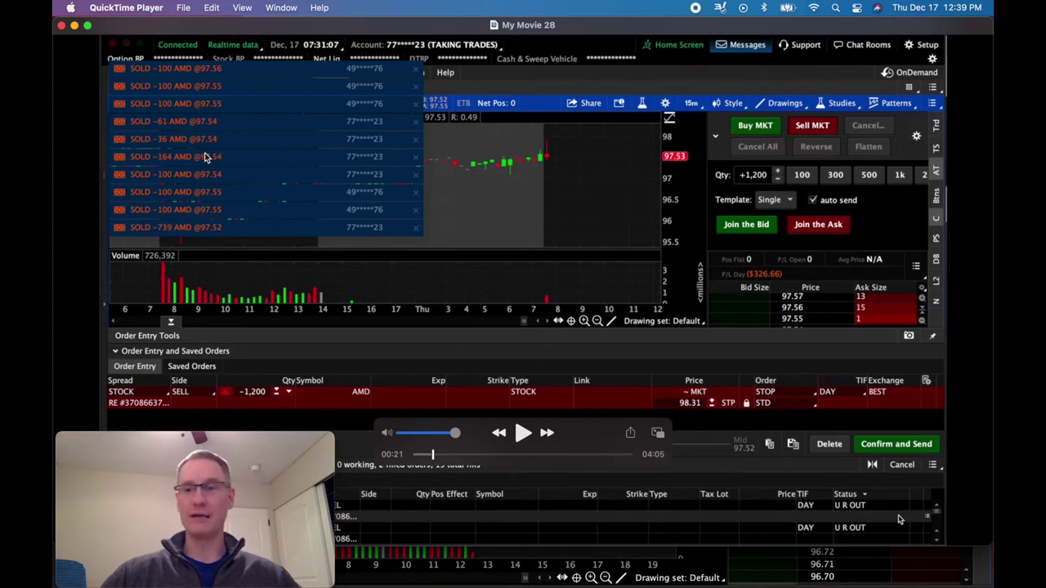
click(523, 433)
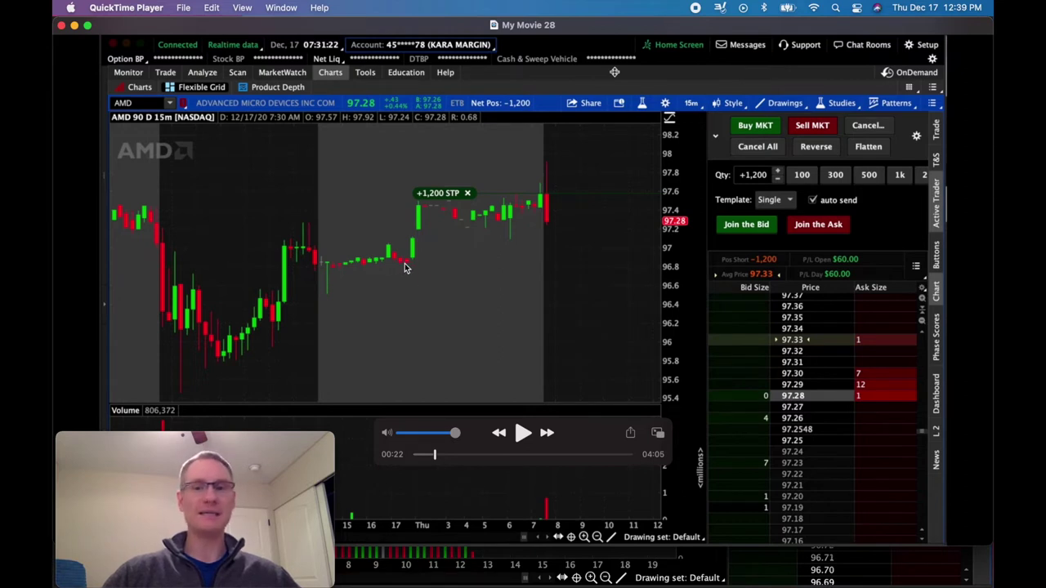
Let the replay run past 03:09 until the AMD short shows $252.00 open profit at 97.12
click(520, 433)
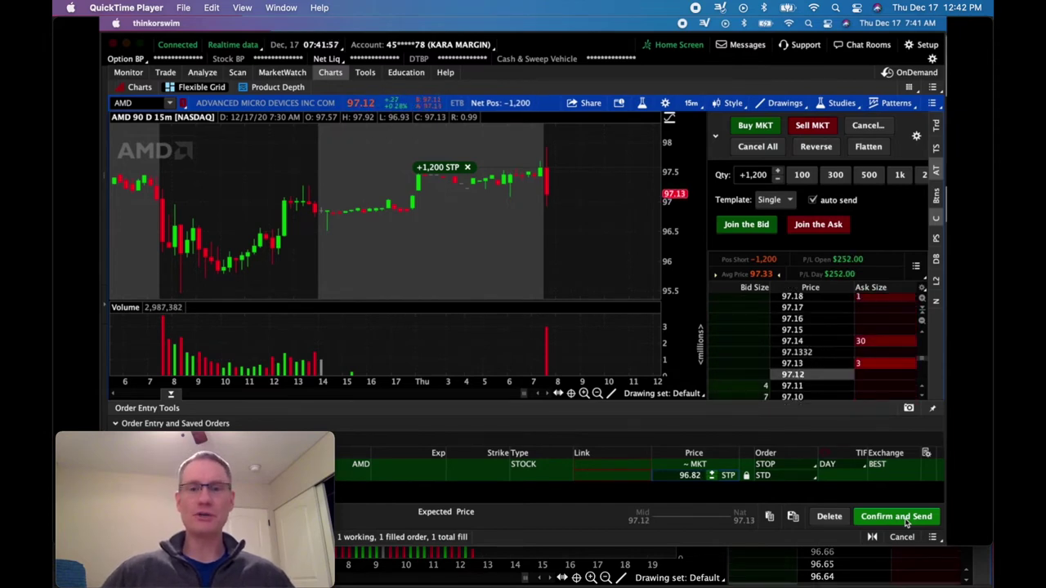
mouse_move(591, 63)
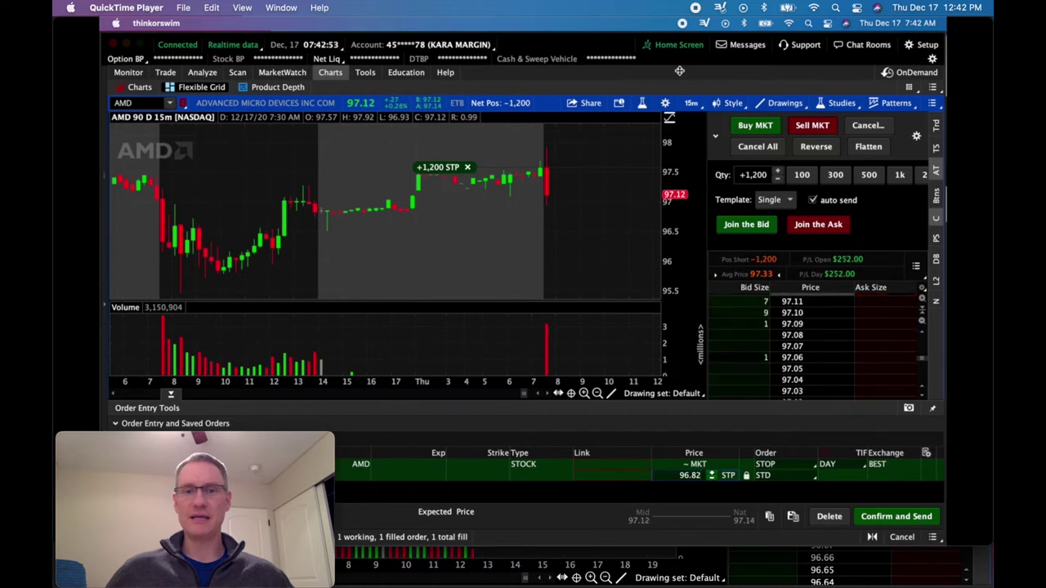
Pause and resume the replay until the +1,200 buy at 96.83 closes the short
mouse_move(499, 238)
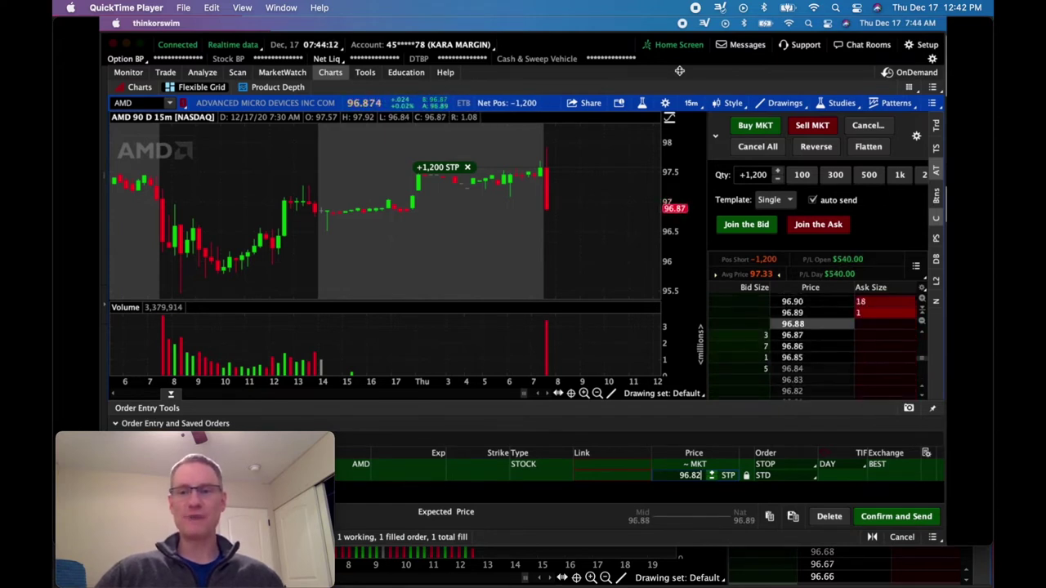
click(895, 516)
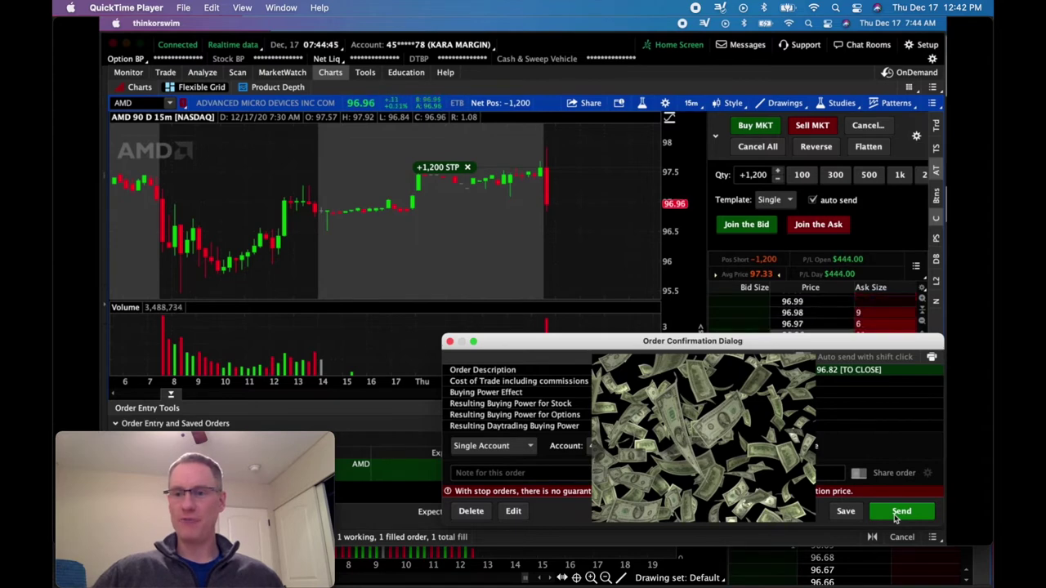
click(896, 513)
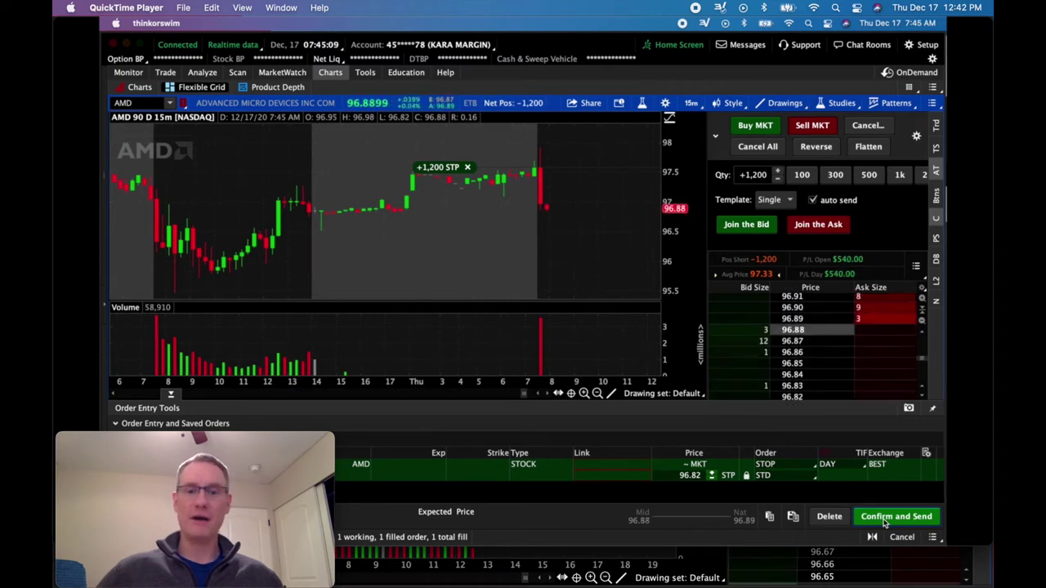
click(524, 438)
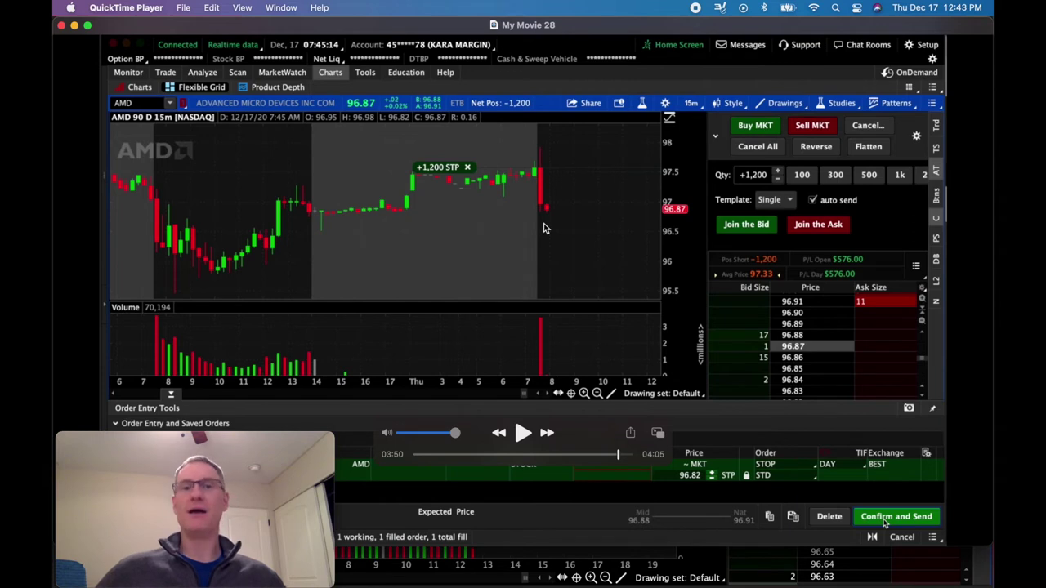
key(space)
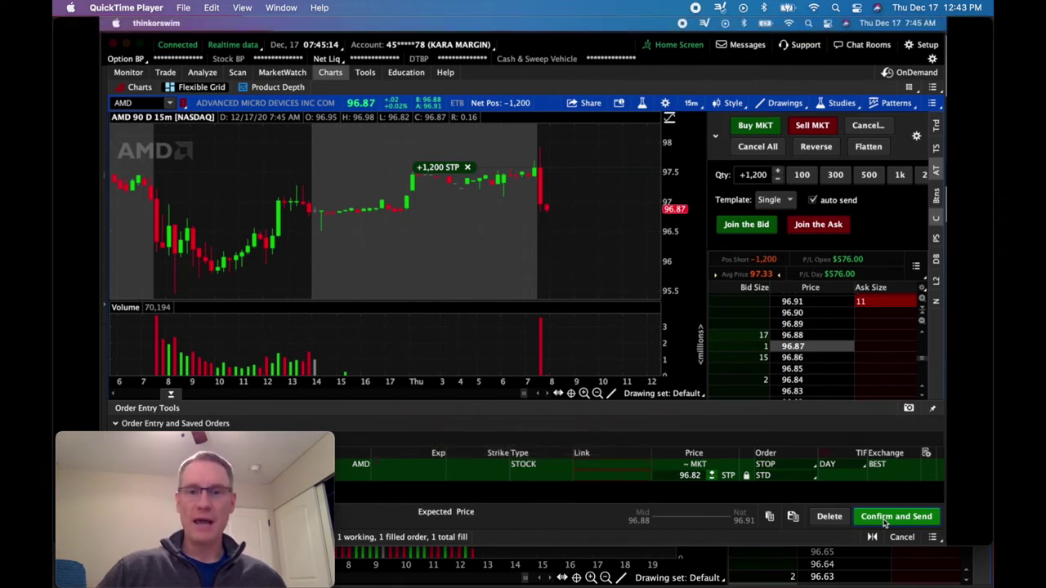
key(space)
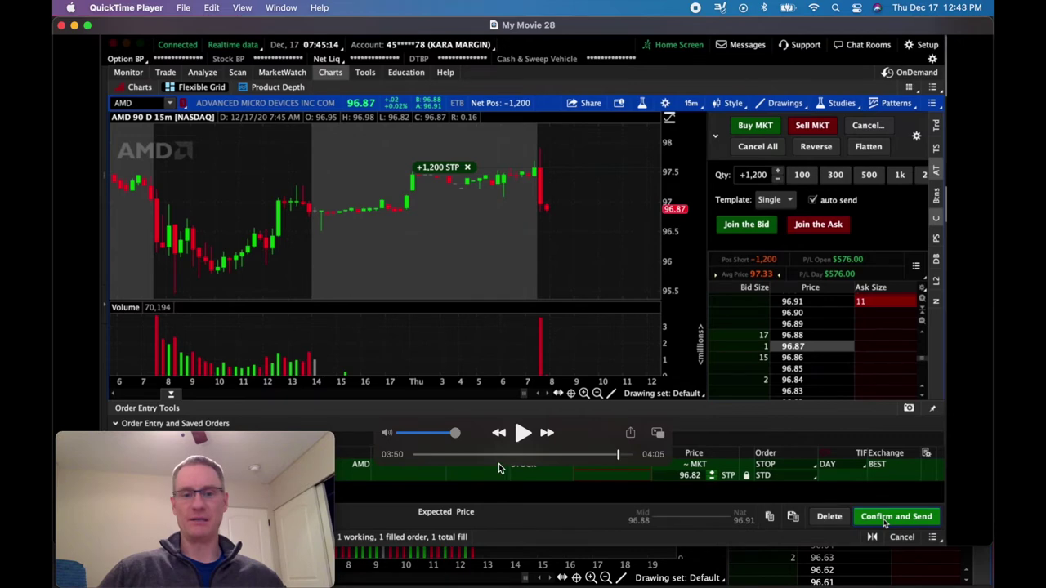
click(524, 434)
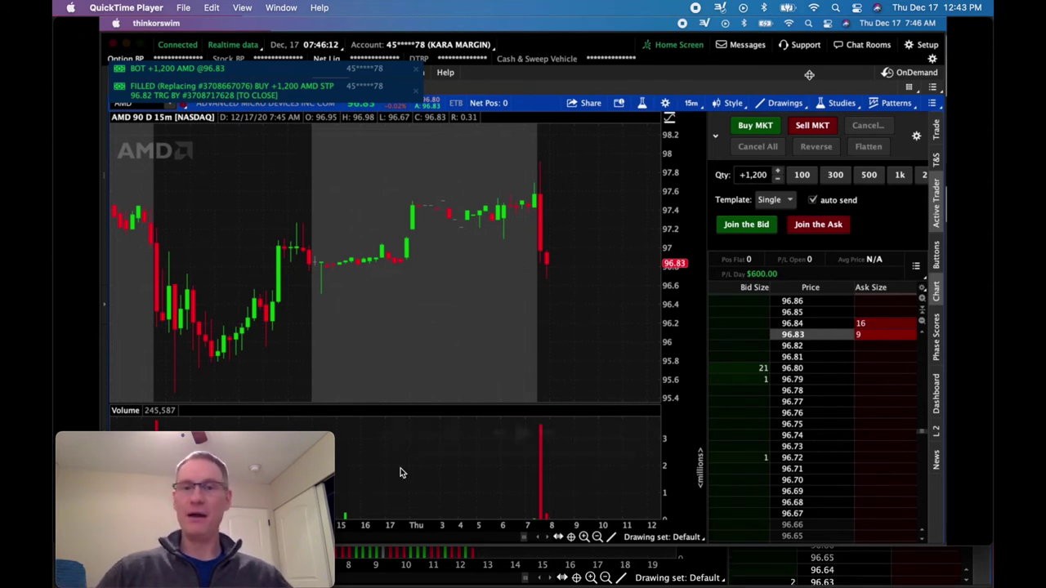
Let the replay end at 04:05 with $600.00 day P/L, then show all open windows
mouse_move(627, 414)
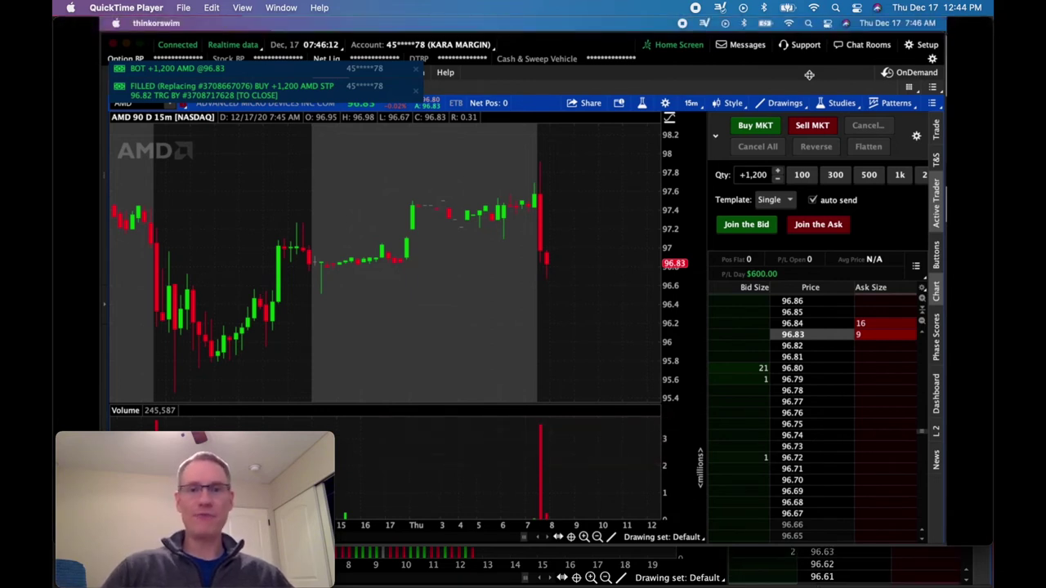
key(ctrl+Up)
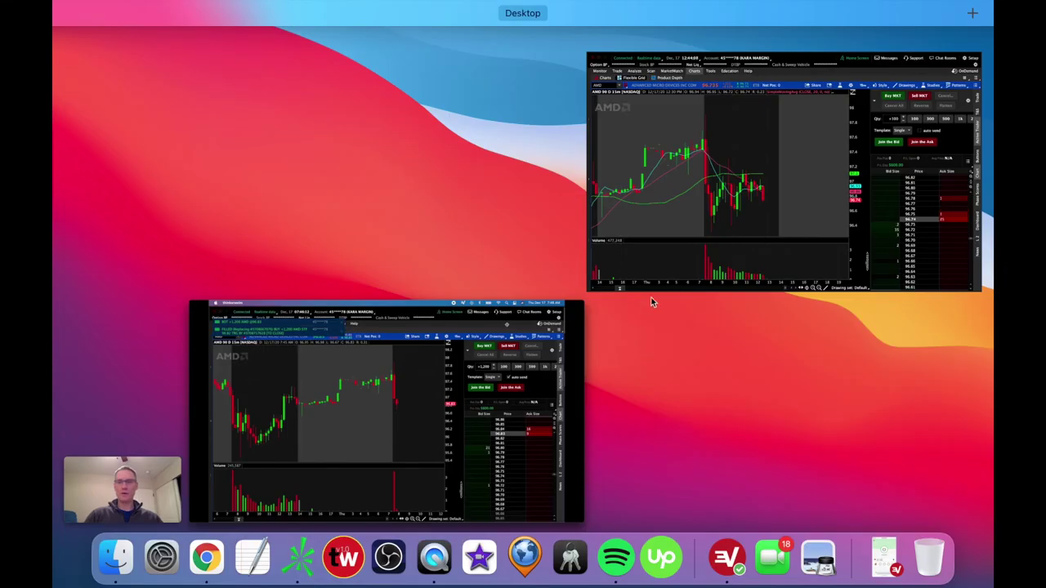
Open the live thinkorswim AMD chart's study editor and hide the 20-period simple moving average
click(653, 259)
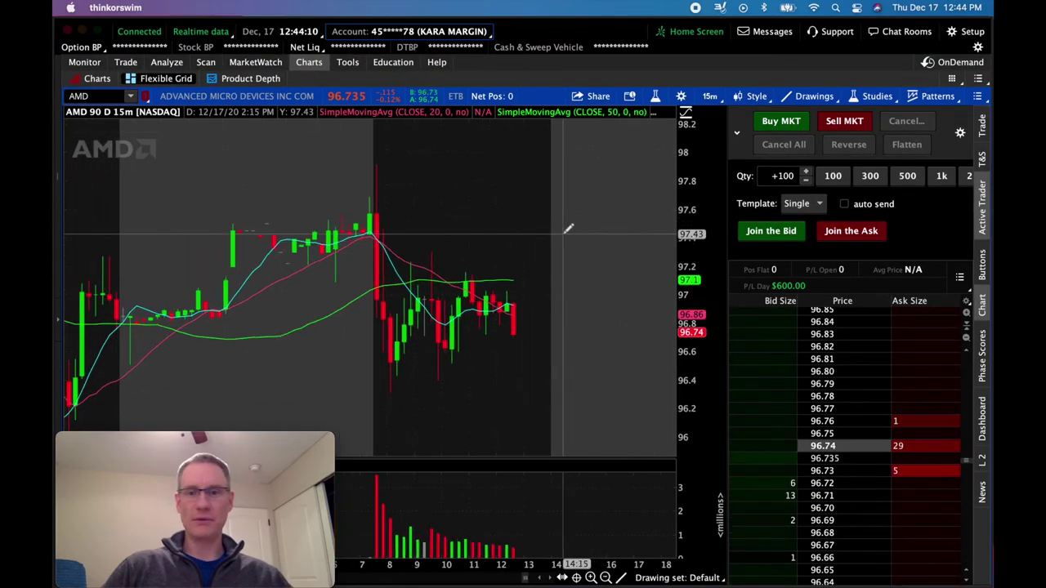
click(866, 96)
click(827, 183)
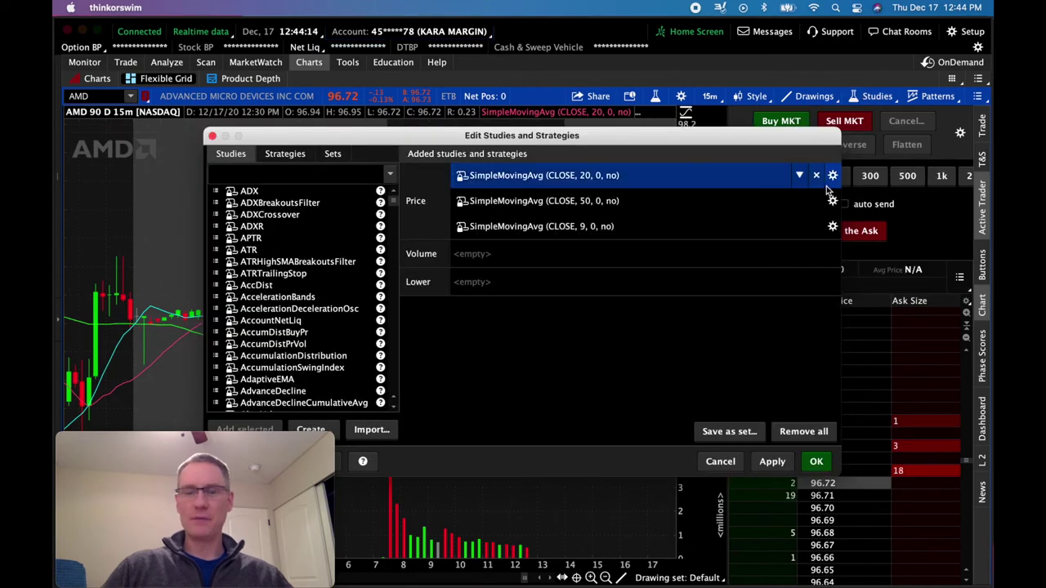
double_click(724, 176)
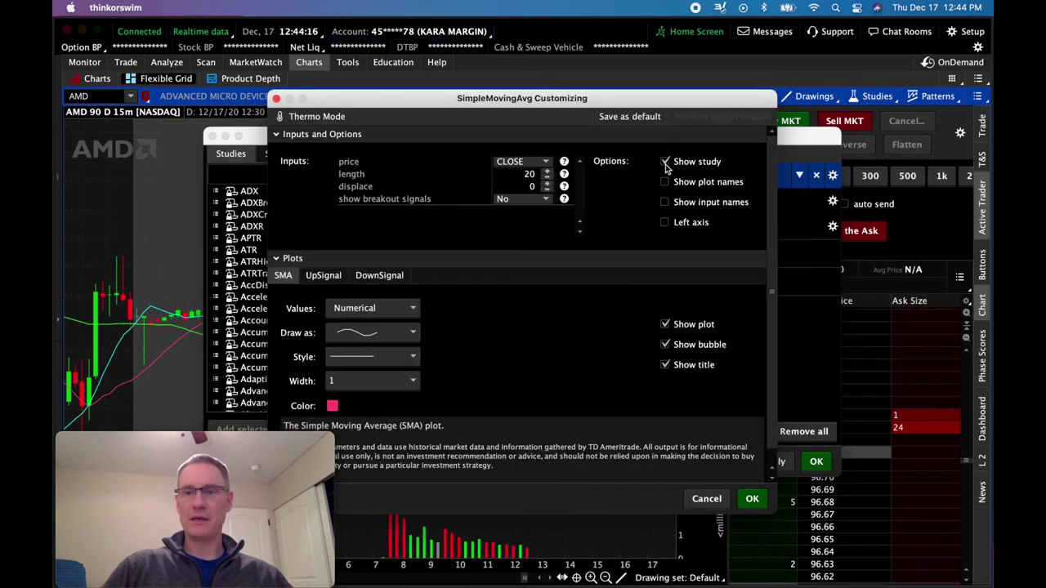
click(752, 498)
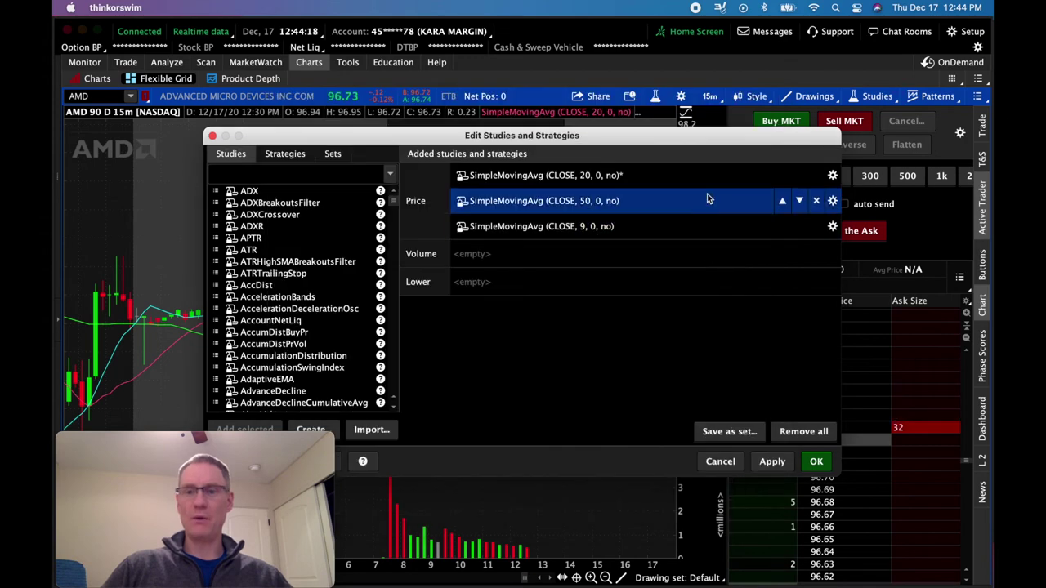
Hide the 50- and 9-period simple moving averages and apply the study changes
double_click(707, 196)
click(664, 162)
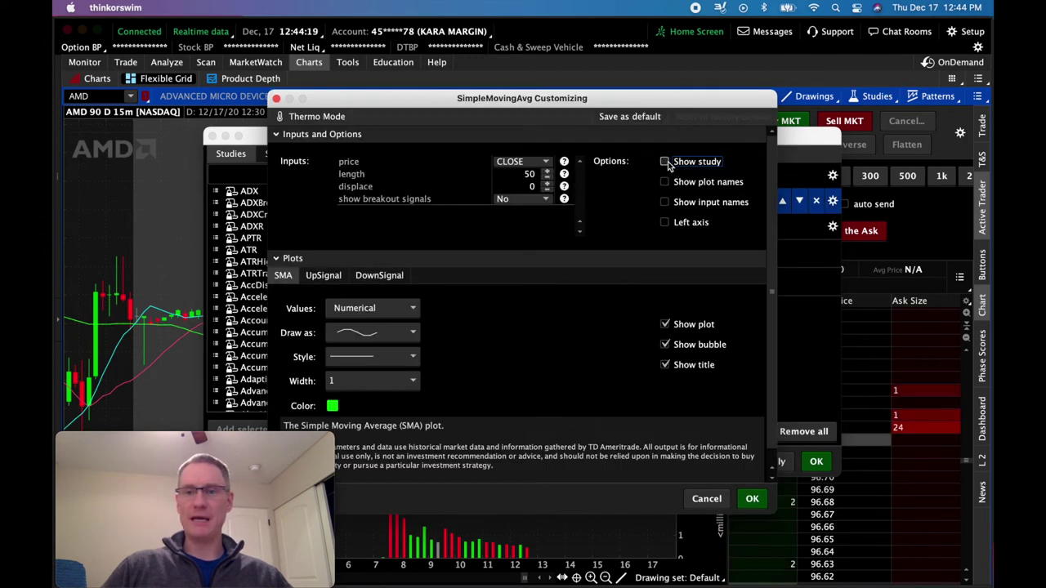
click(751, 499)
double_click(713, 229)
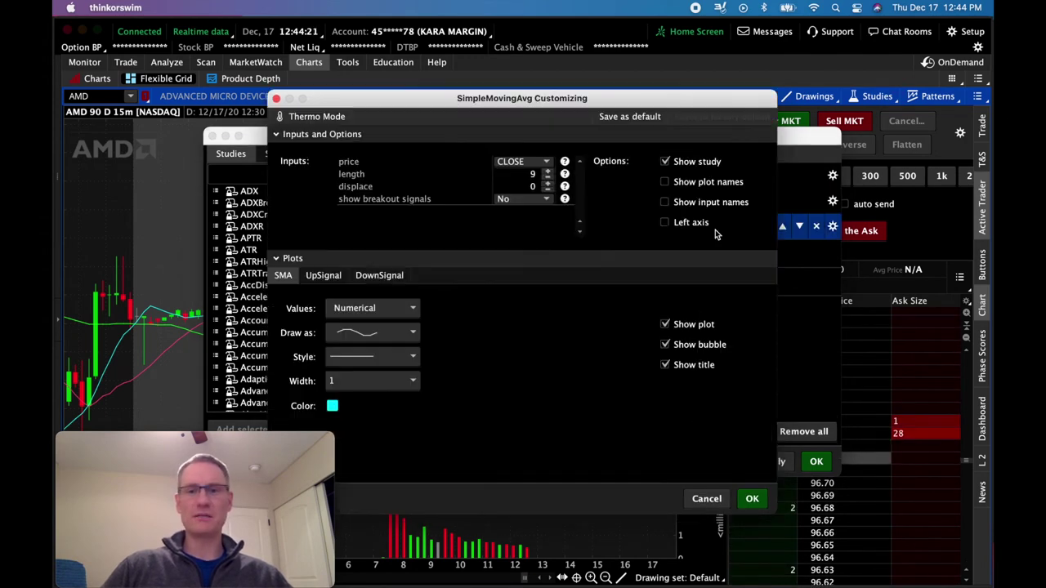
click(664, 162)
click(751, 499)
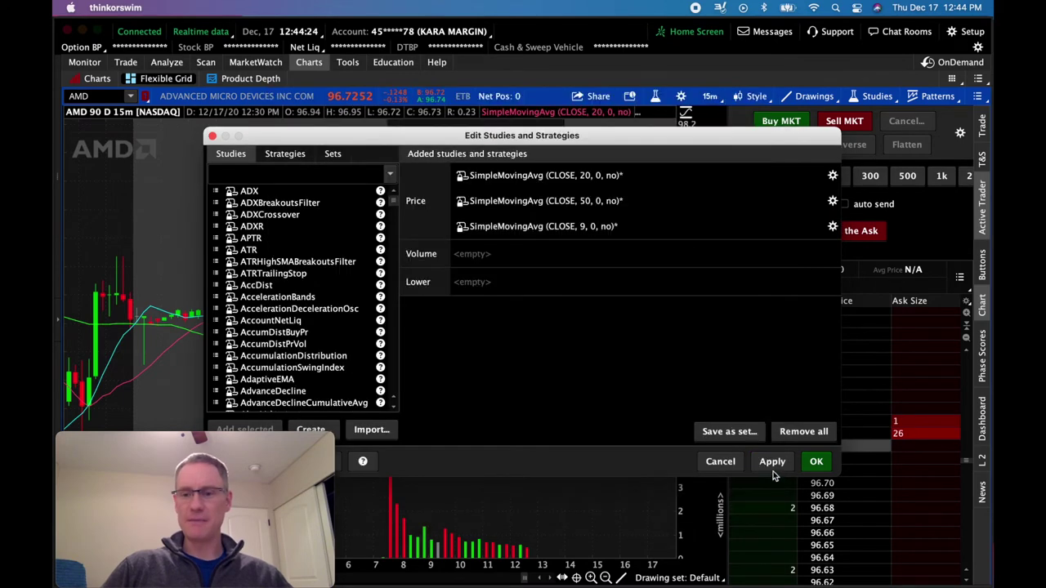
click(816, 461)
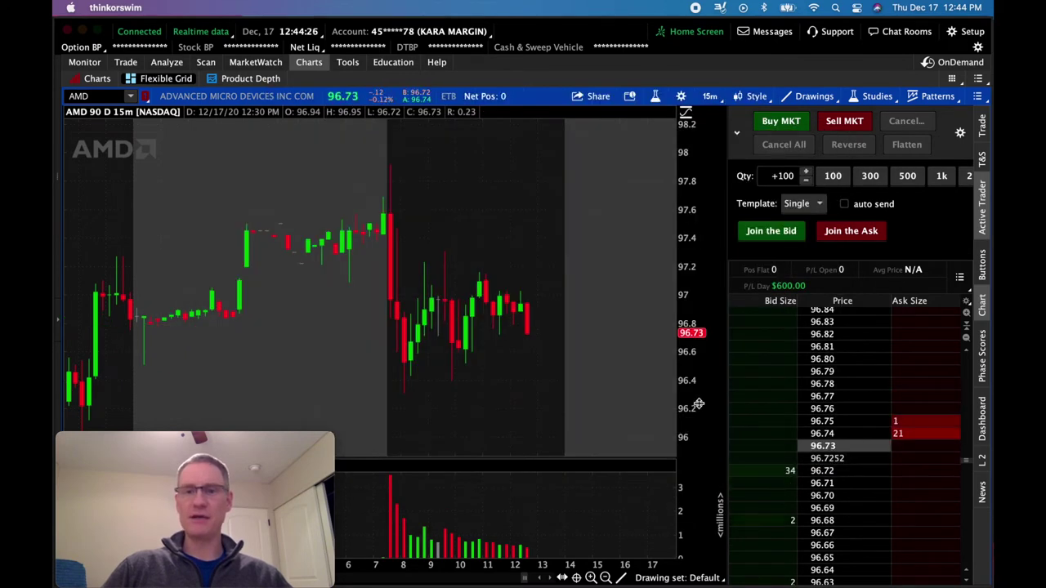